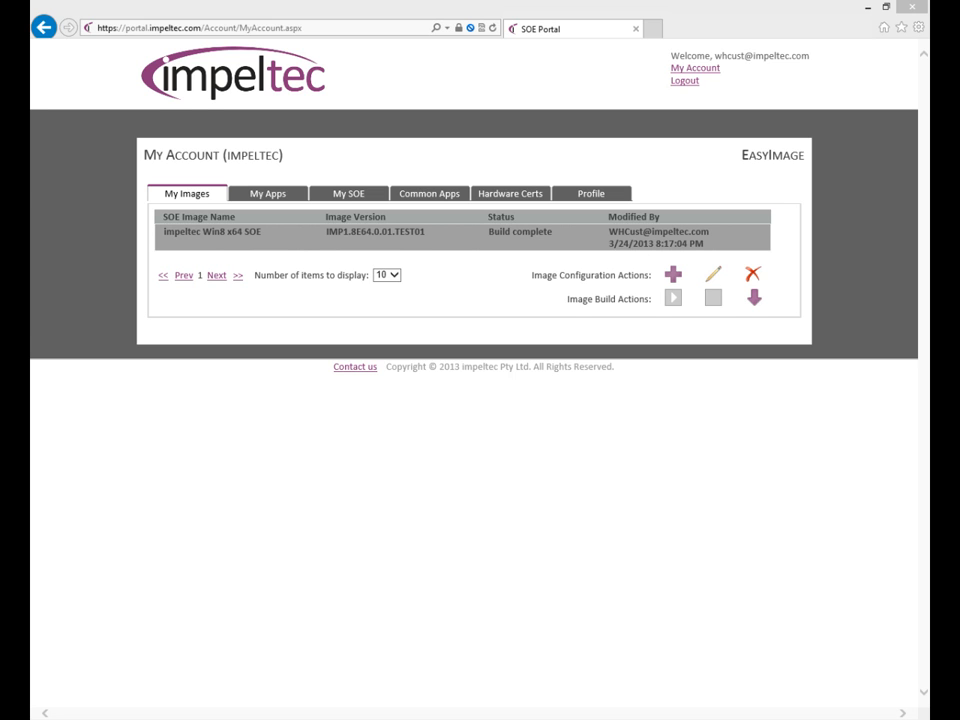
- Create a new image configuration for Windows 8, edition Windows 8 Enterprise x64, with the RTM service pack level
{"action": "left_click", "coordinate": [673, 274]}
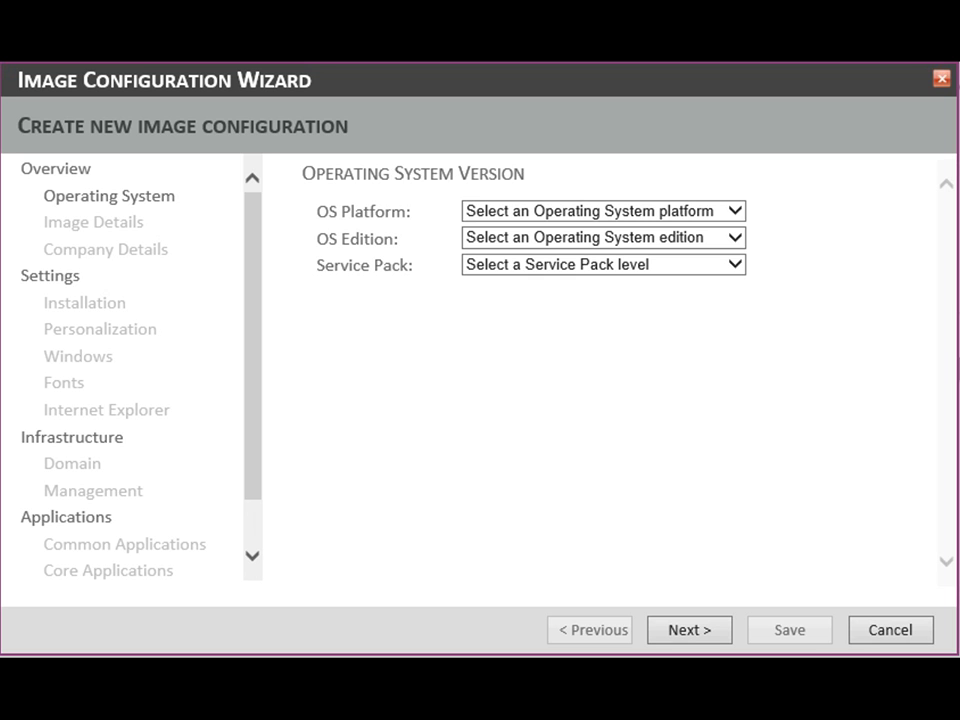
{"action": "left_click", "coordinate": [734, 211]}
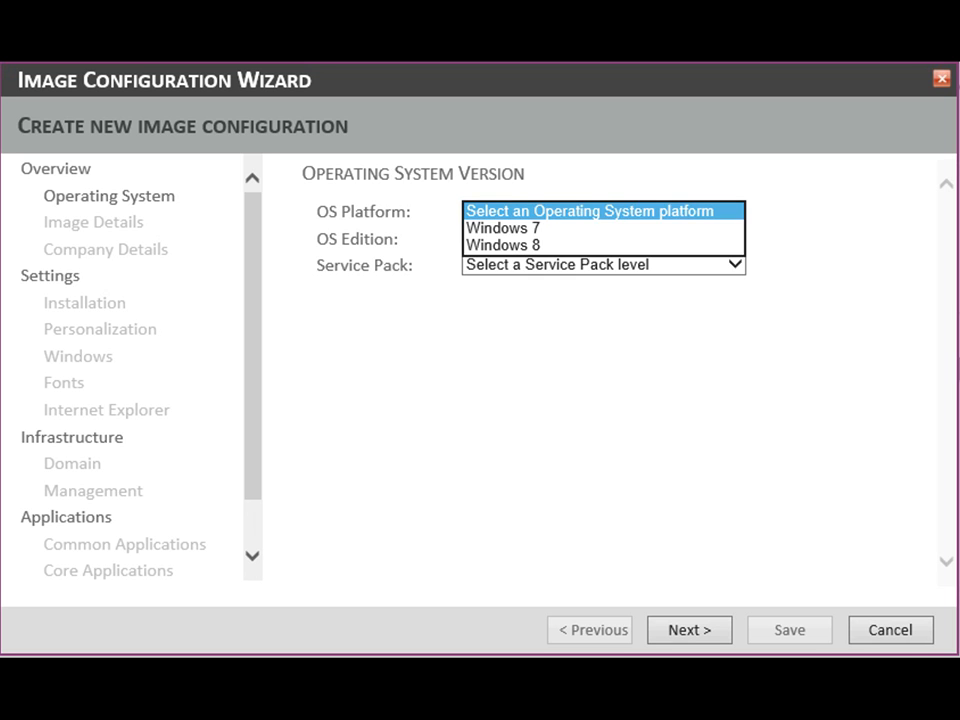
{"action": "left_click", "coordinate": [503, 245]}
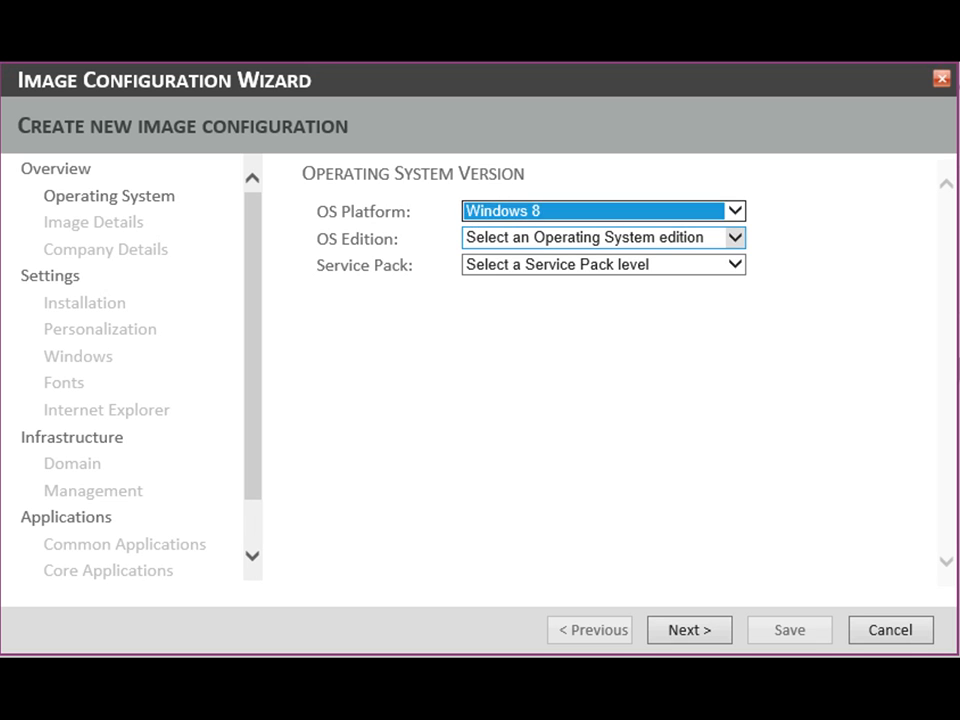
{"action": "left_click", "coordinate": [734, 237]}
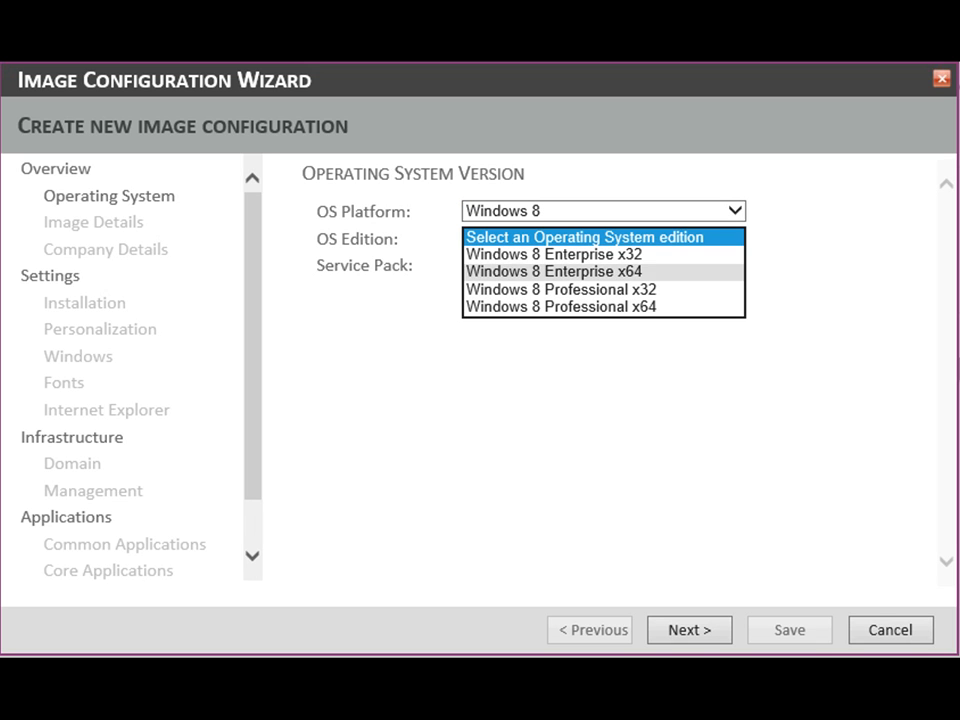
{"action": "left_click", "coordinate": [553, 271]}
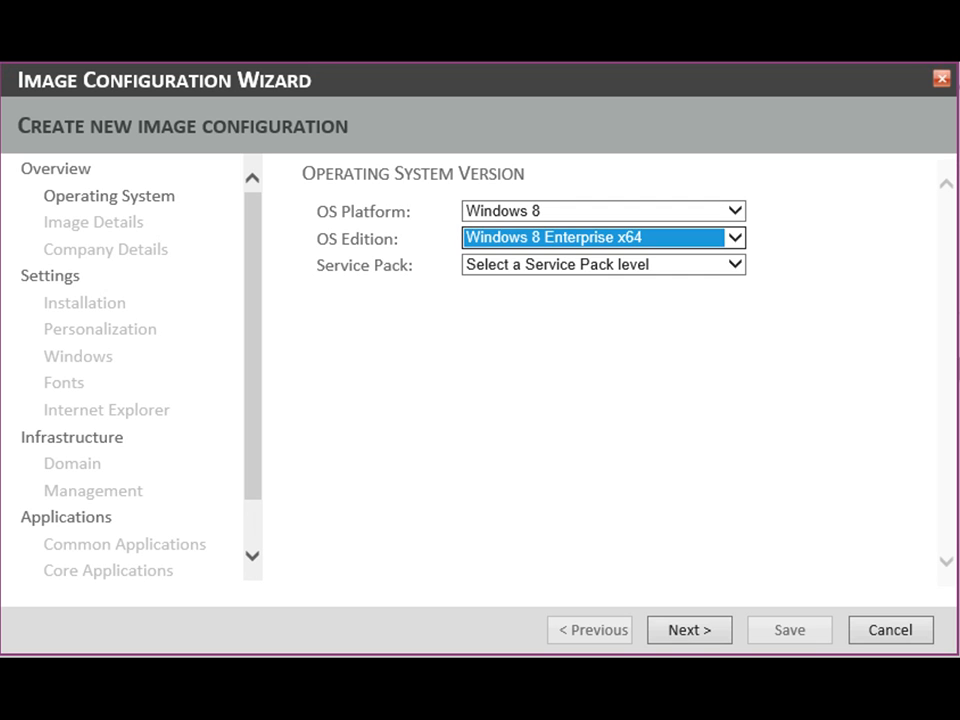
{"action": "left_click", "coordinate": [734, 264]}
{"action": "left_click", "coordinate": [553, 282]}
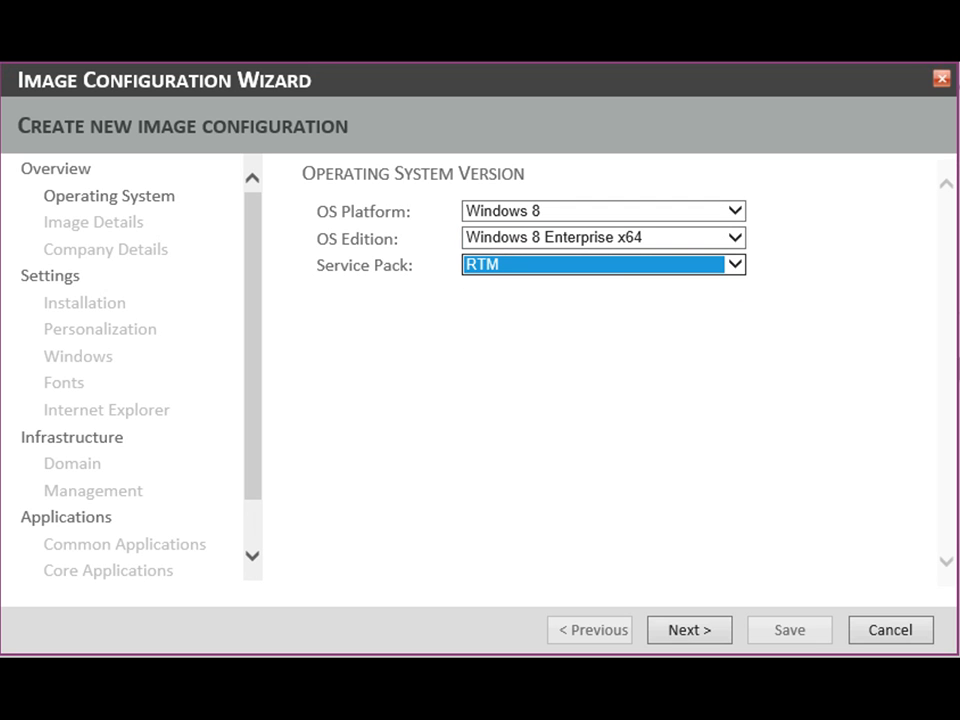
{"action": "left_click", "coordinate": [689, 630]}
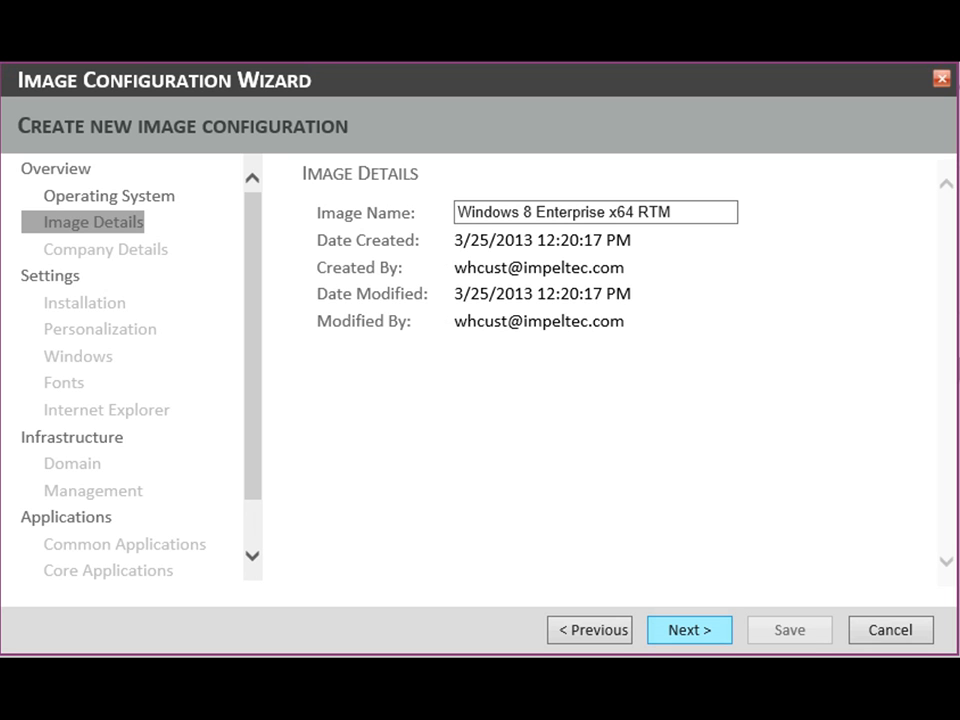
- Accept the image name Windows 8 Enterprise x64 RTM and use impeltec logo - 72dpi.jpg as the branding logo
{"action": "left_click", "coordinate": [689, 629]}
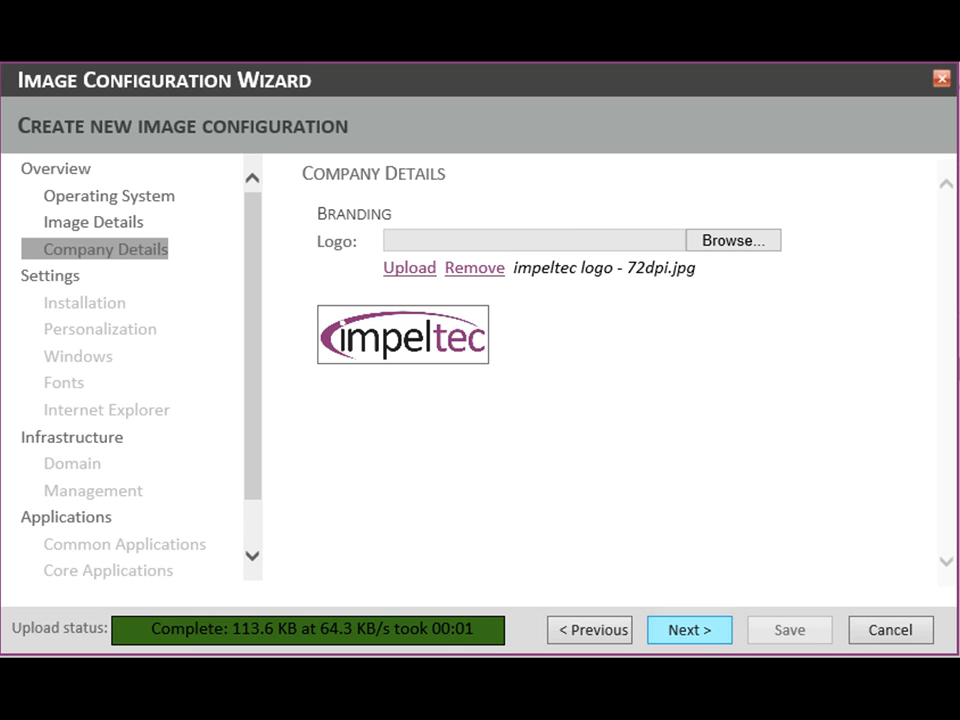
{"action": "left_click", "coordinate": [689, 629]}
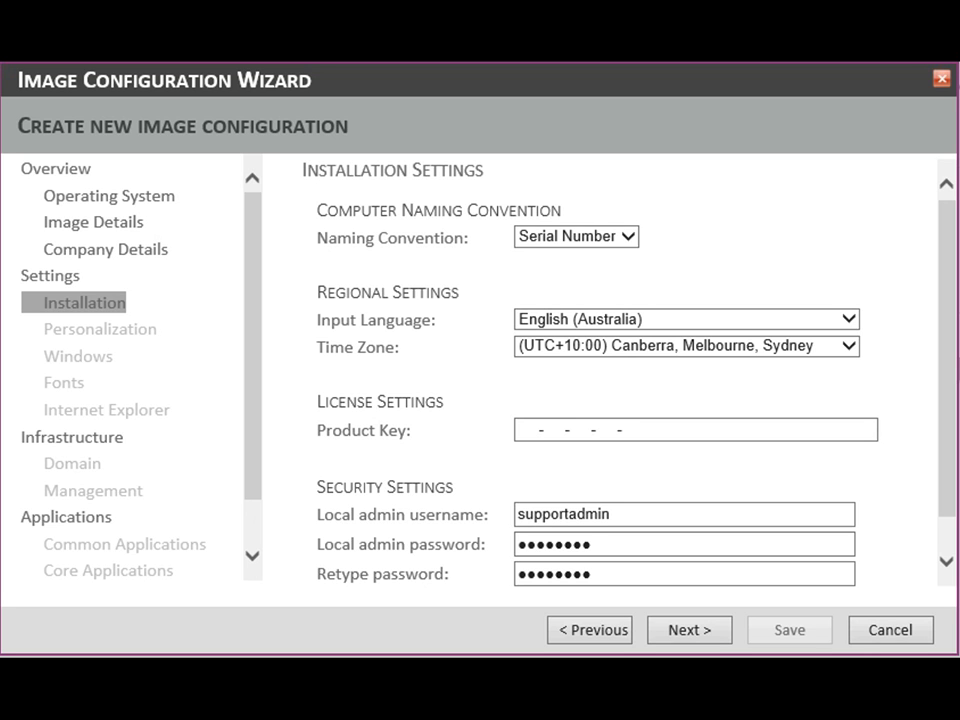
- Keep Serial Number as the computer naming convention and use impeltec desktop background - 1920x1080.png as the wallpaper with Fill position
{"action": "left_click", "coordinate": [628, 237]}
{"action": "key", "text": "Escape"}
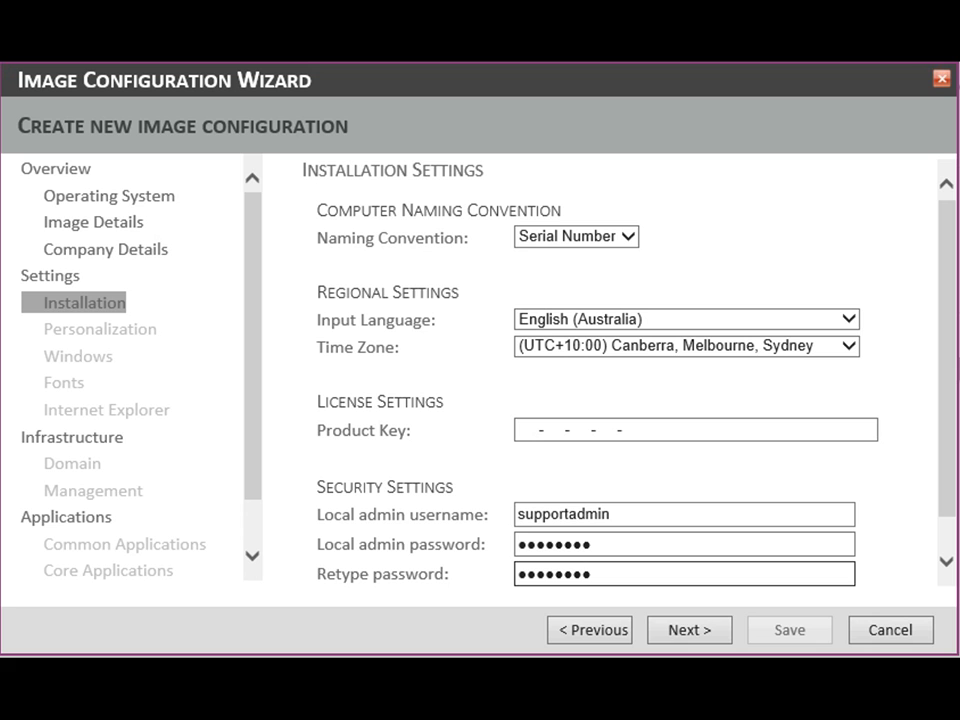
{"action": "left_click", "coordinate": [689, 629]}
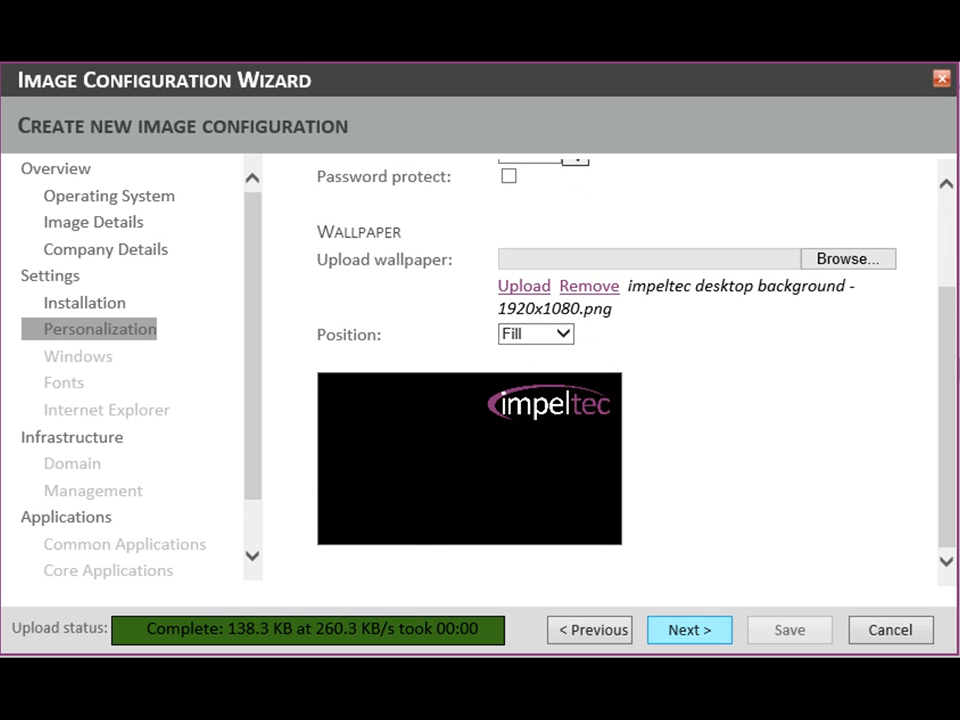
{"action": "left_click", "coordinate": [689, 629]}
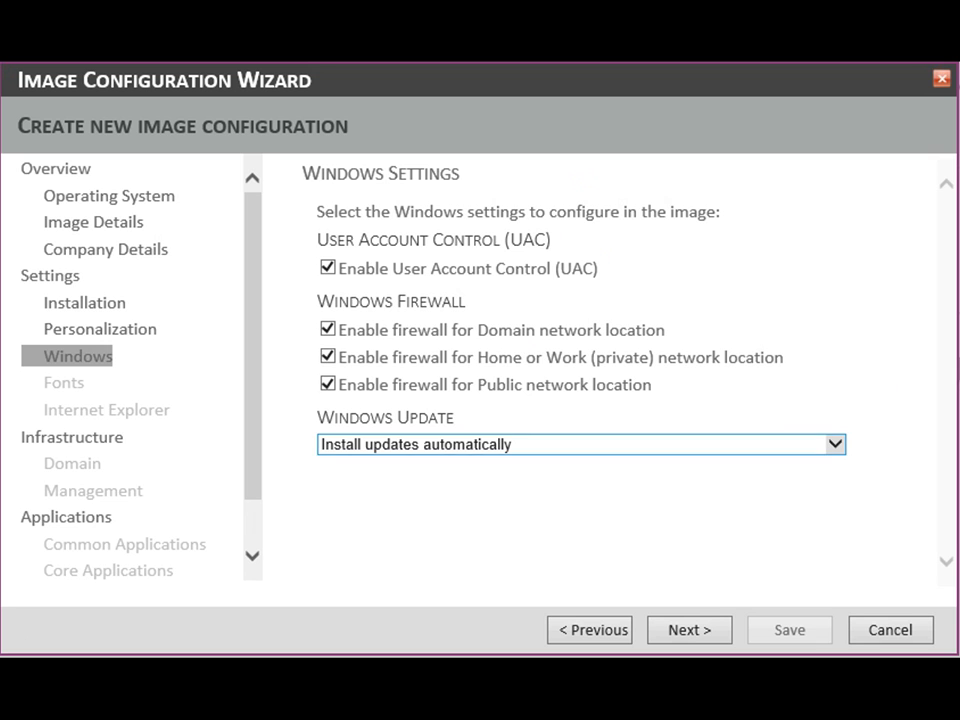
- Set Windows Update to install updates automatically and include the DigitalStrip font in the image
{"action": "left_click", "coordinate": [580, 444]}
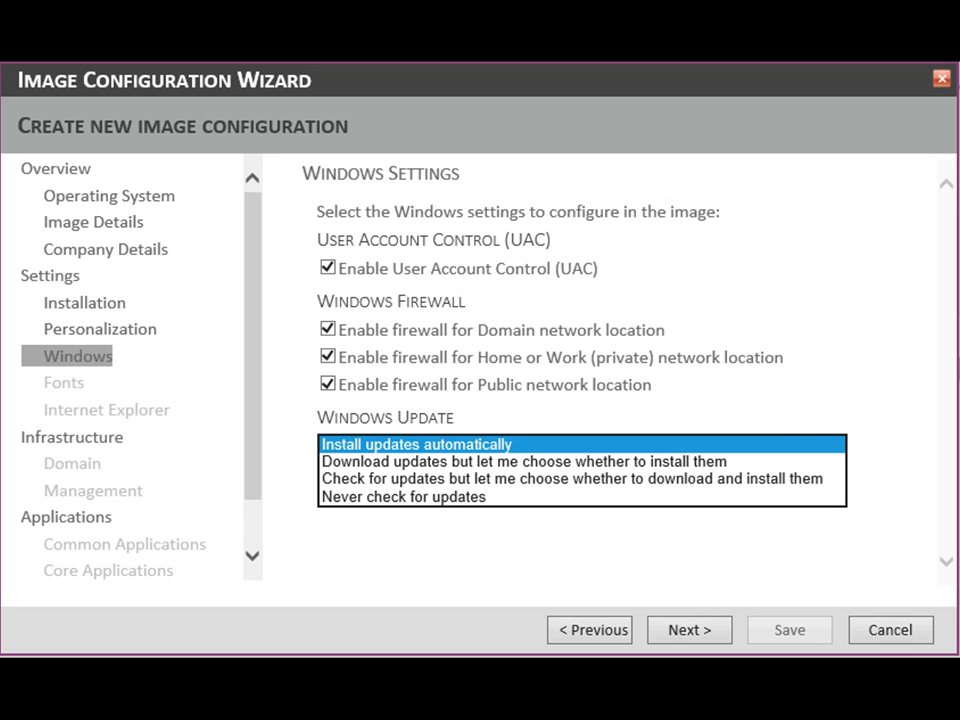
{"action": "left_click", "coordinate": [580, 444]}
{"action": "left_click", "coordinate": [689, 629]}
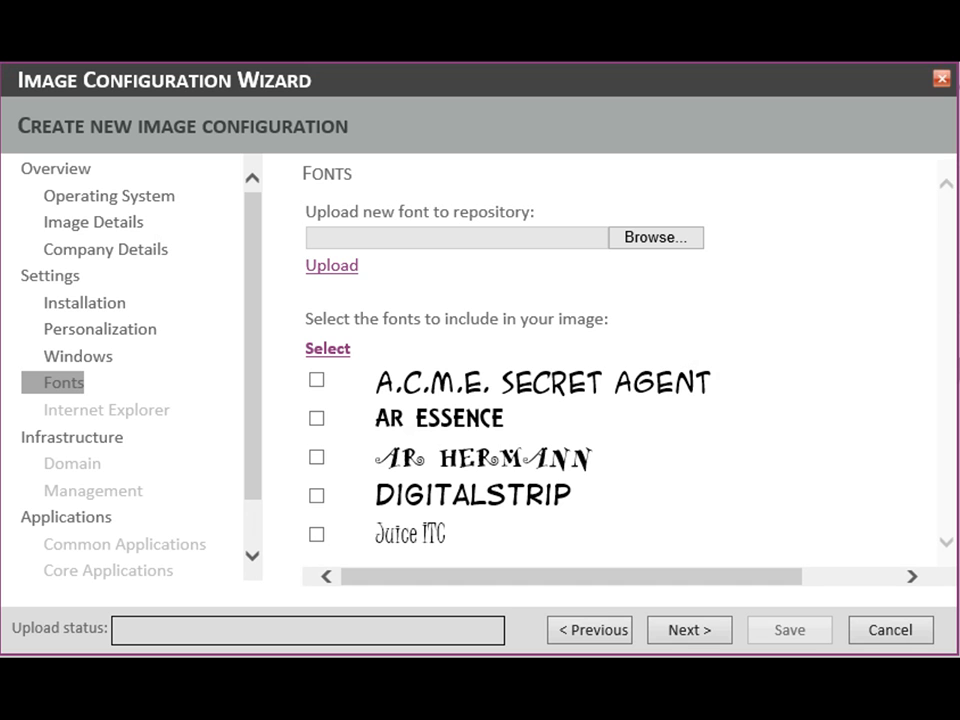
{"action": "left_click", "coordinate": [316, 495]}
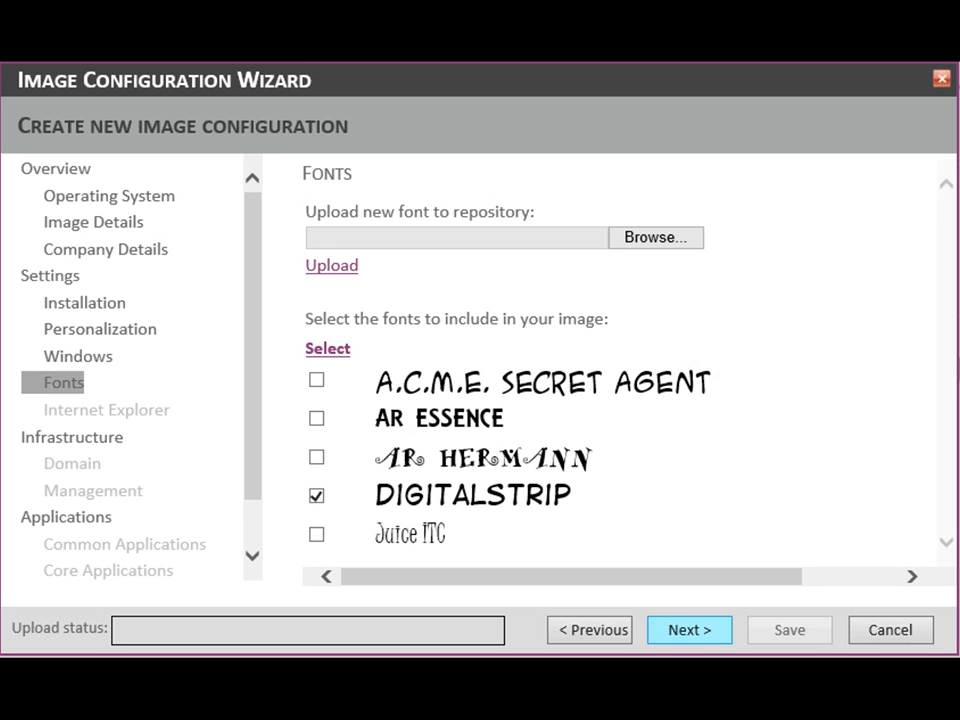
{"action": "left_click", "coordinate": [690, 630]}
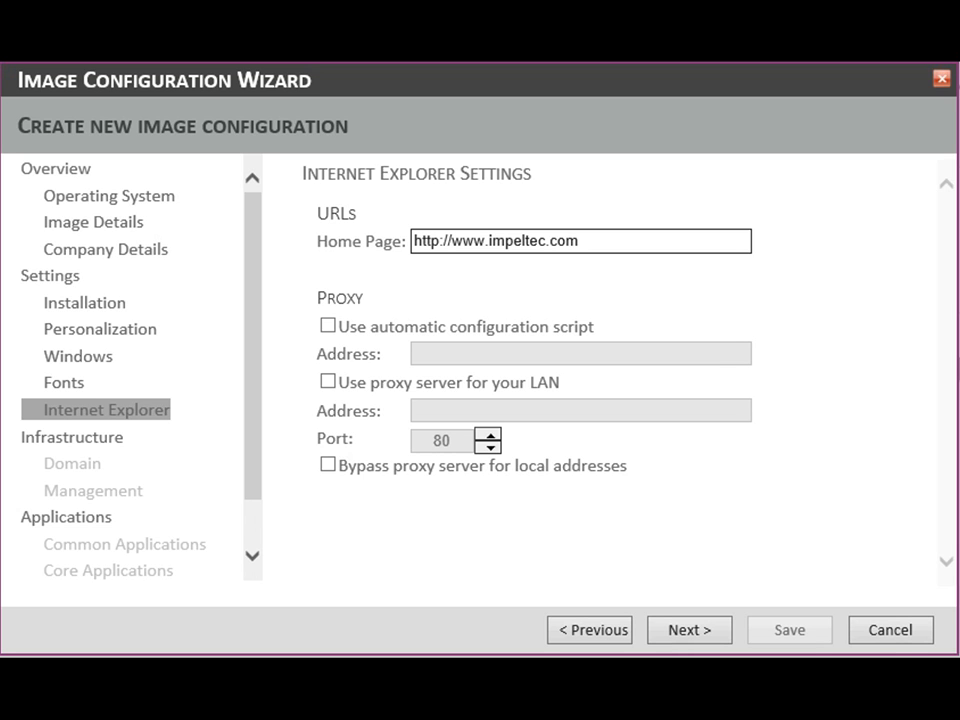
{"action": "left_click", "coordinate": [690, 630]}
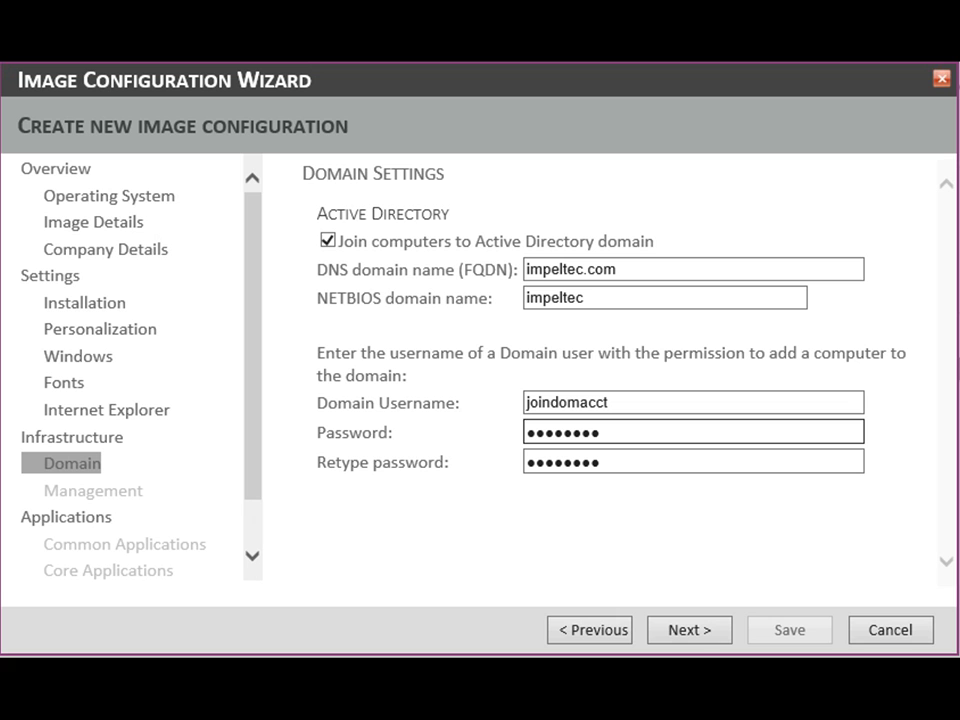
{"action": "left_click", "coordinate": [690, 630]}
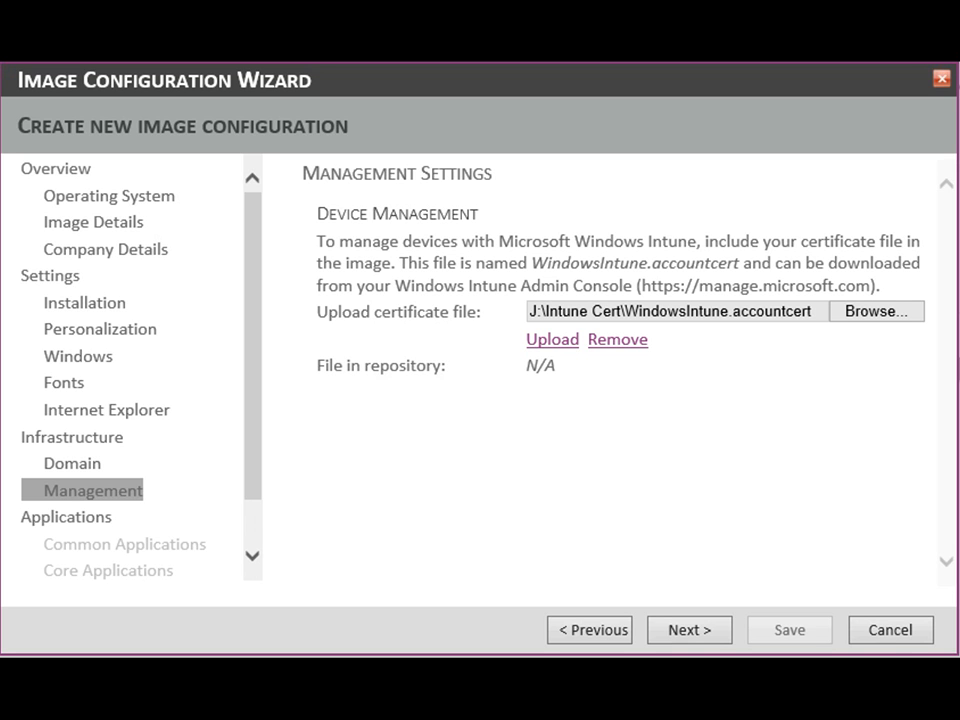
- Upload the WindowsIntune.accountcert certificate file for device management
{"action": "left_click", "coordinate": [552, 339]}
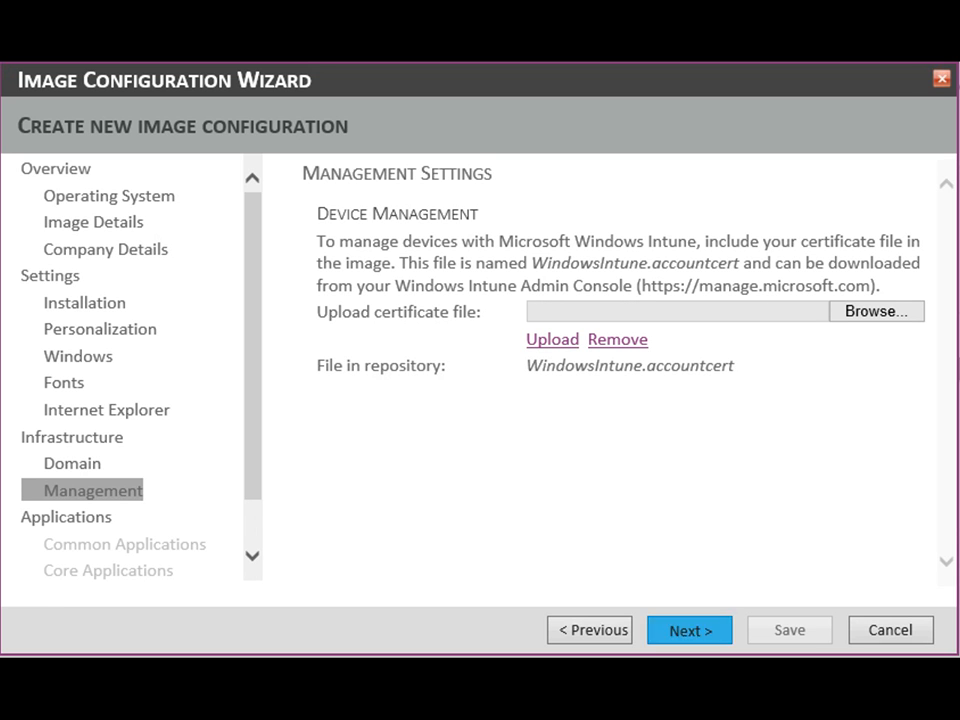
{"action": "left_click", "coordinate": [689, 629]}
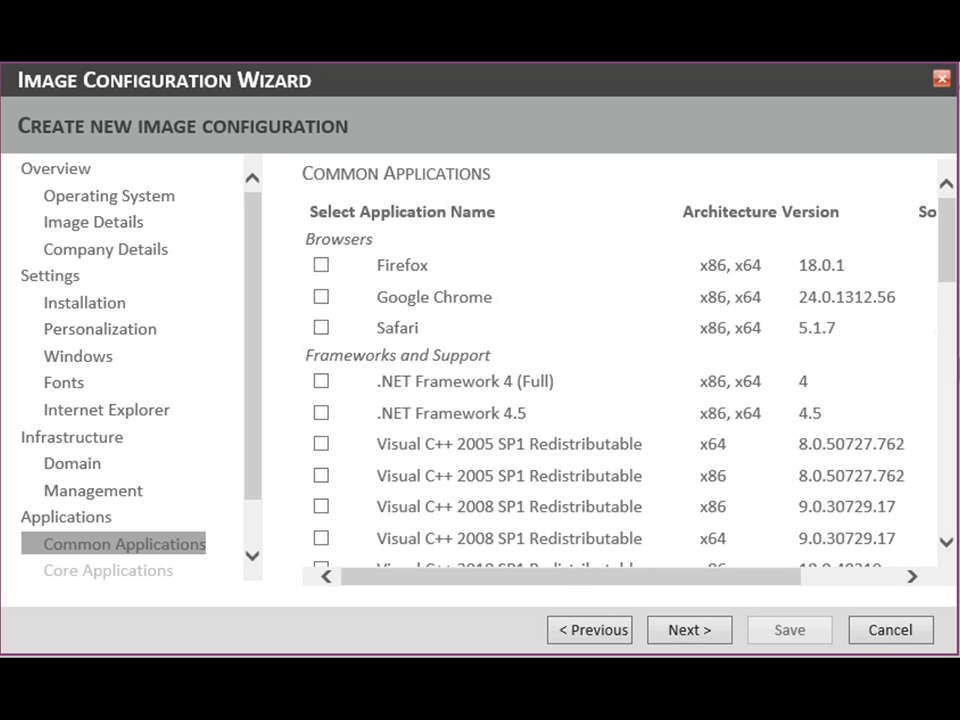
- Include 7-Zip (x64) and the x64 HP Universal PCL6 Print Driver from the common applications
{"action": "scroll", "coordinate": [620, 380], "scroll_direction": "down", "scroll_amount": 1}
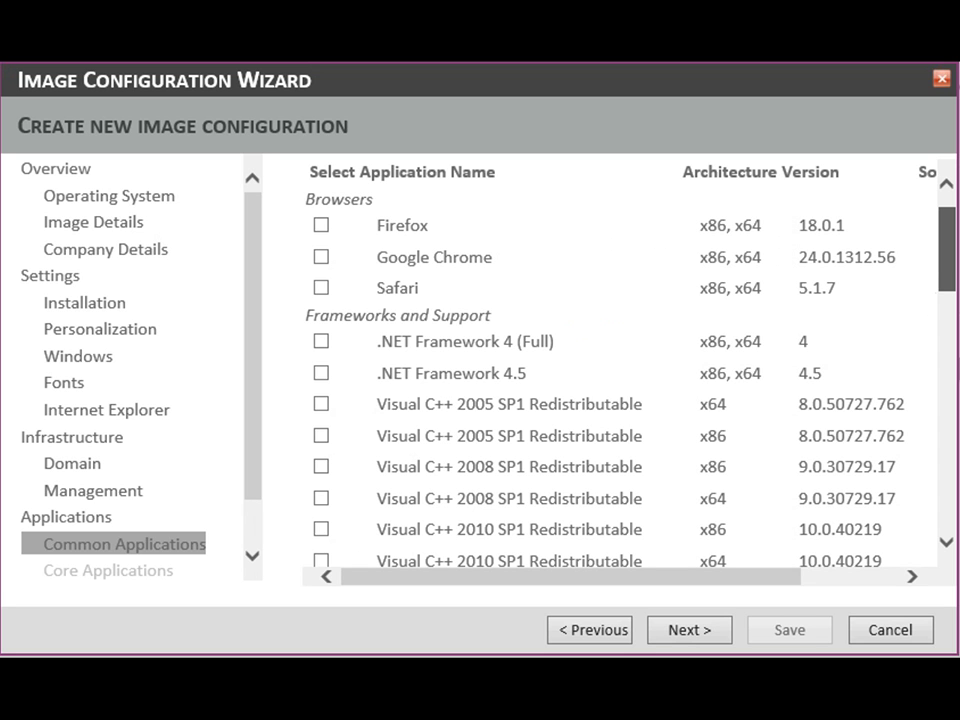
{"action": "scroll", "coordinate": [620, 380], "scroll_direction": "down", "scroll_amount": 1}
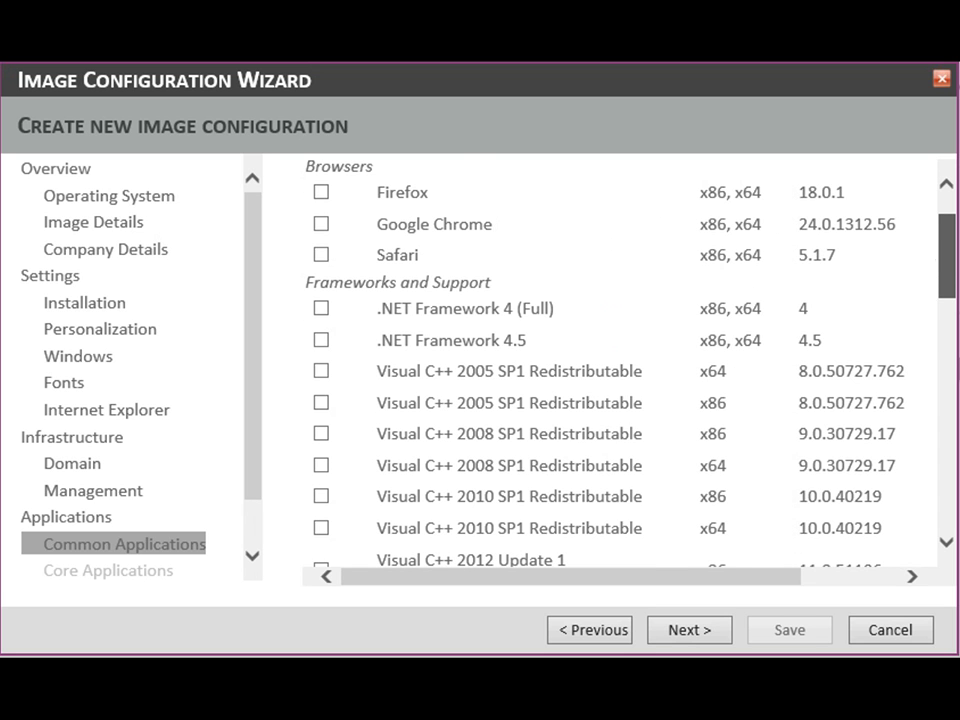
{"action": "scroll", "coordinate": [620, 370], "scroll_direction": "down", "scroll_amount": 9}
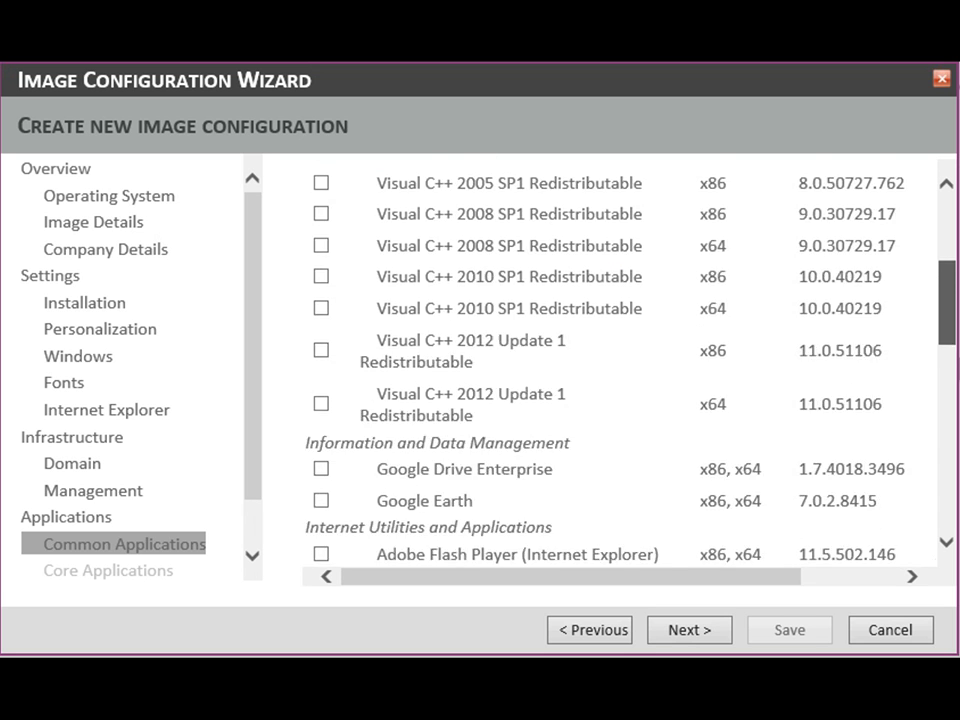
{"action": "scroll", "coordinate": [620, 370], "scroll_direction": "down", "scroll_amount": 19}
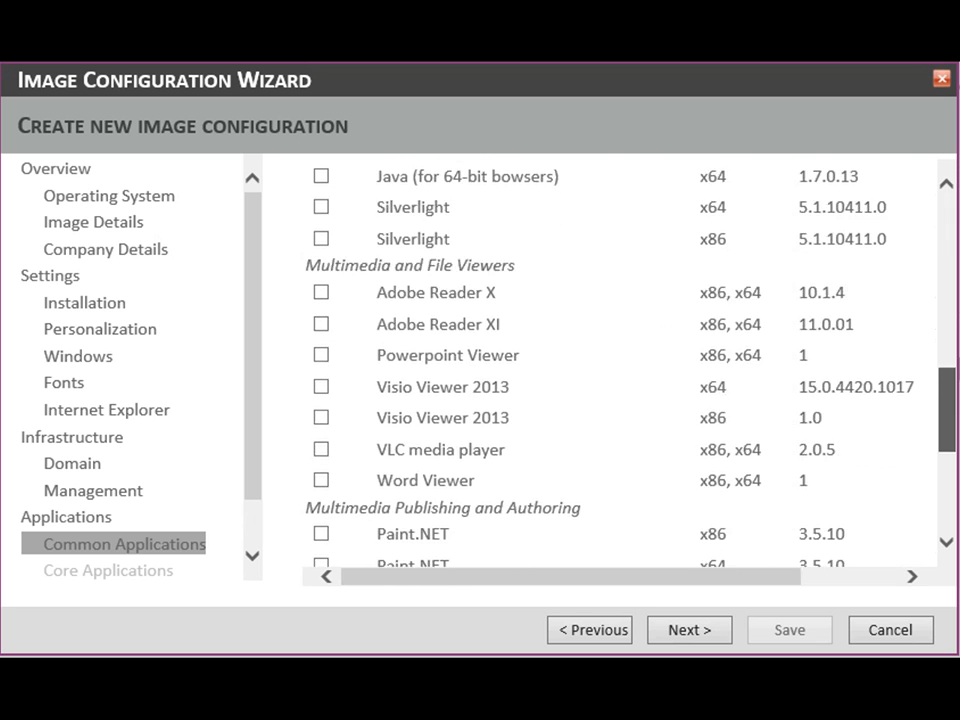
{"action": "scroll", "coordinate": [620, 370], "scroll_direction": "down", "scroll_amount": 2}
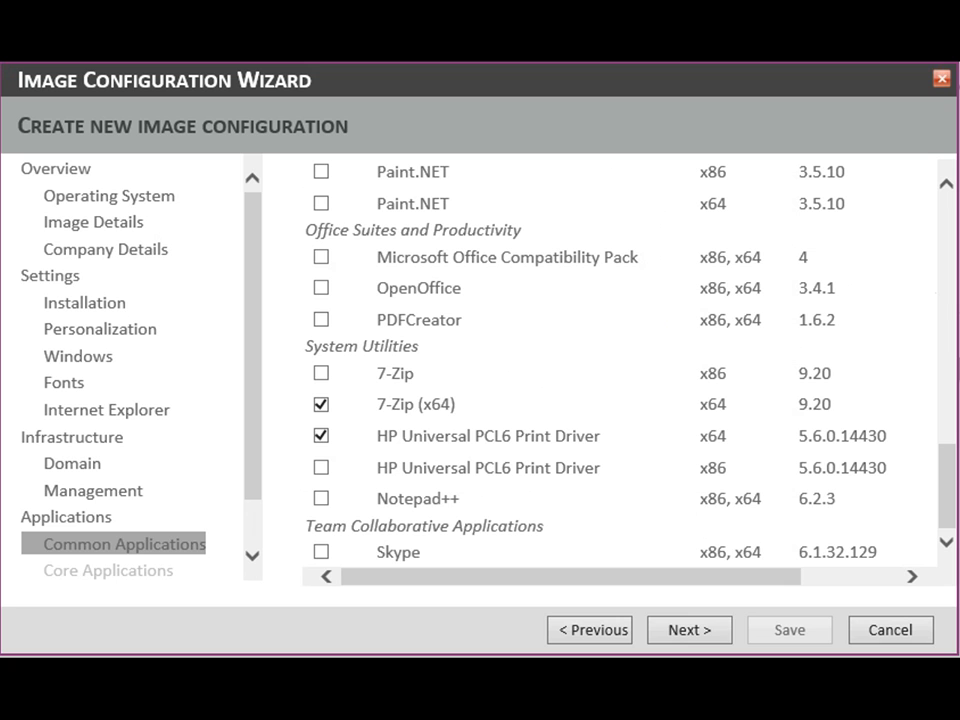
{"action": "left_click", "coordinate": [689, 630]}
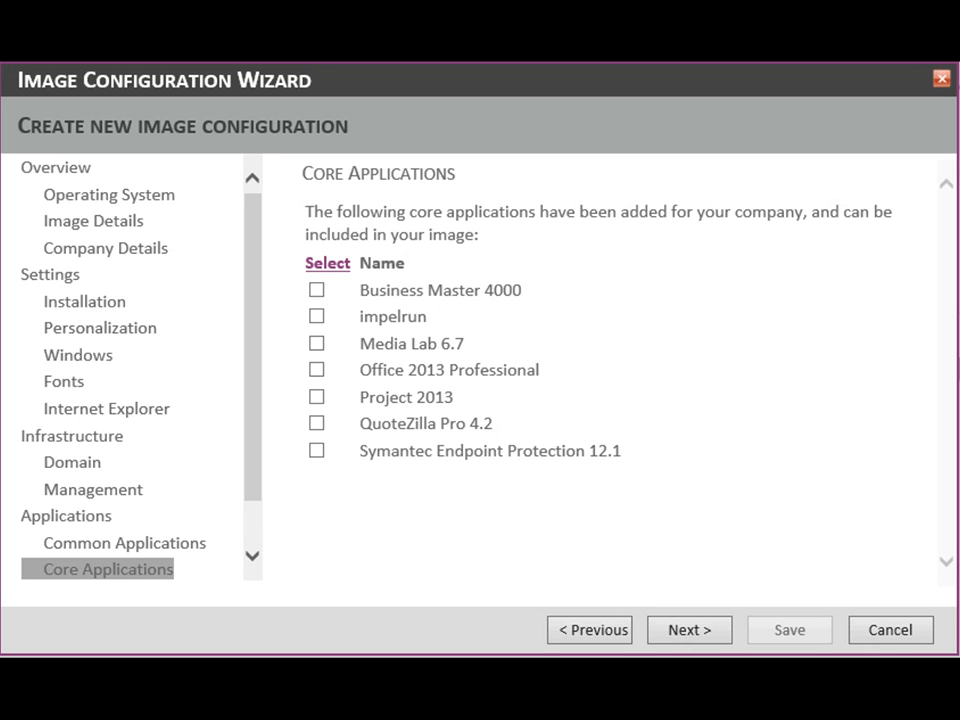
- Include Office 2013 Professional and Symantec Endpoint Protection 12.1 from the core applications
{"action": "key", "text": "space"}
{"action": "key", "text": "Tab"}
{"action": "key", "text": "Tab"}
{"action": "key", "text": "Tab"}
{"action": "key", "text": "space"}
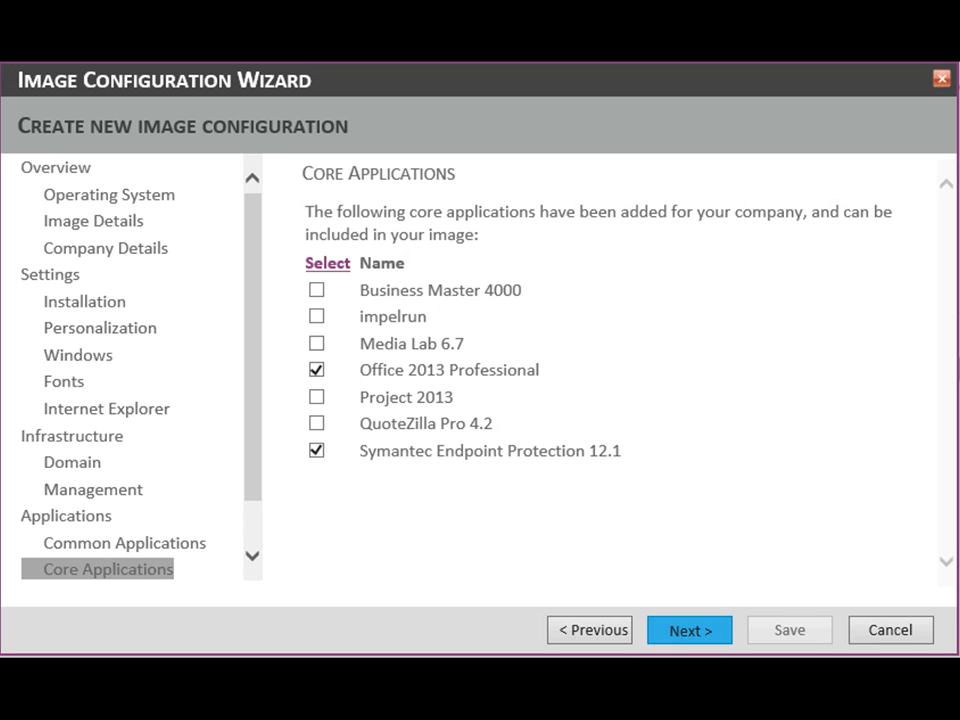
{"action": "key", "text": "Return"}
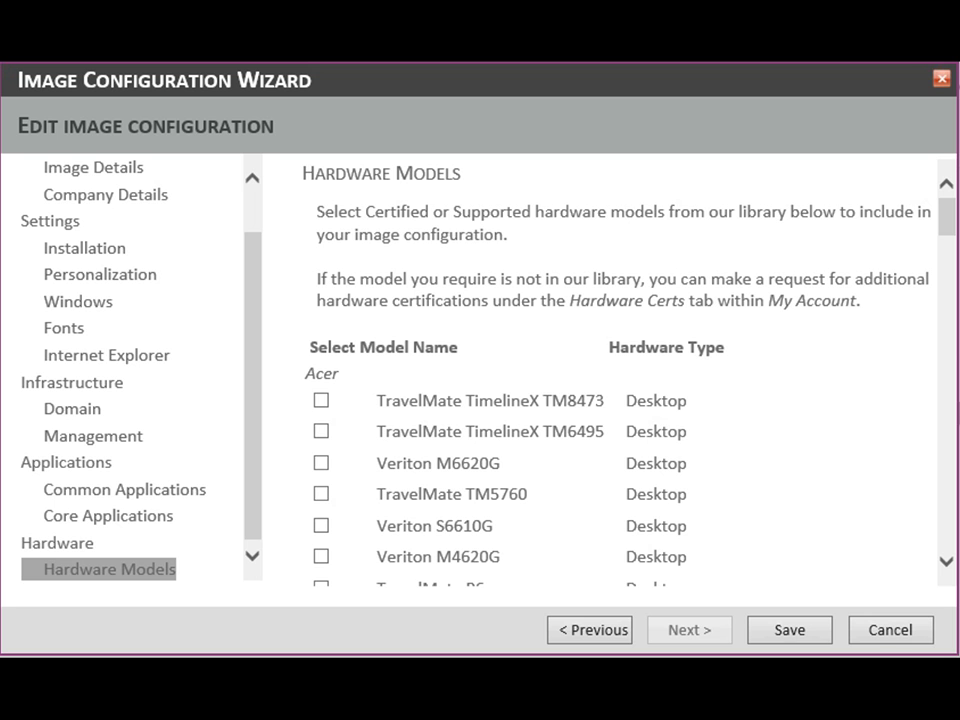
- Include the HP Folio 13 Notebook PC and Lenovo ThinkPad T530 hardware models and save the image configuration
{"action": "left_click_drag", "start_coordinate": [947, 217], "coordinate": [947, 429]}
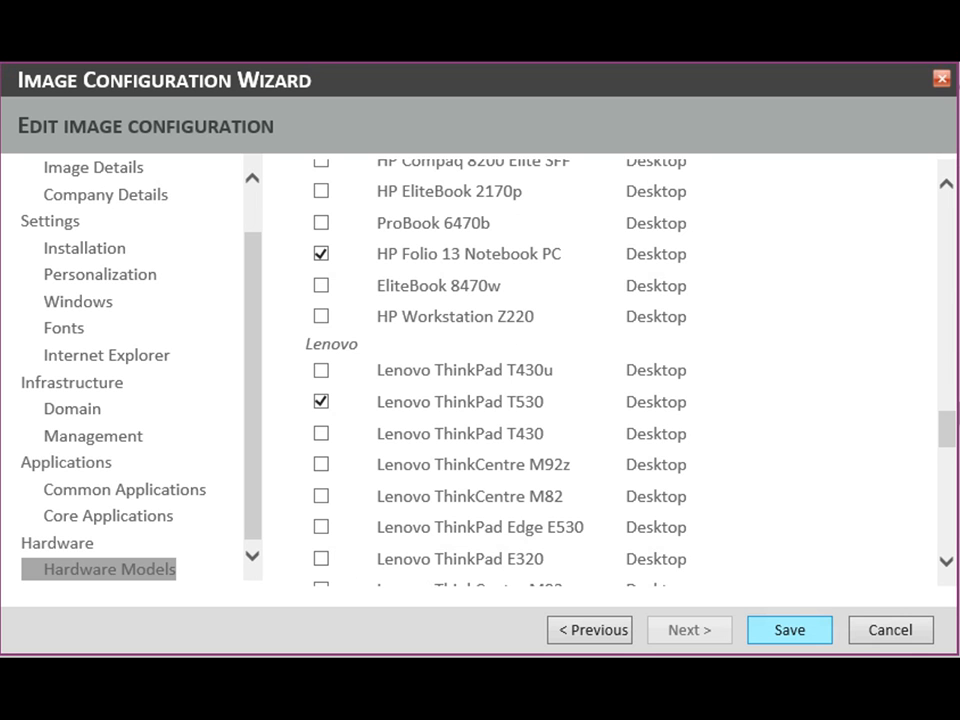
{"action": "left_click", "coordinate": [789, 629]}
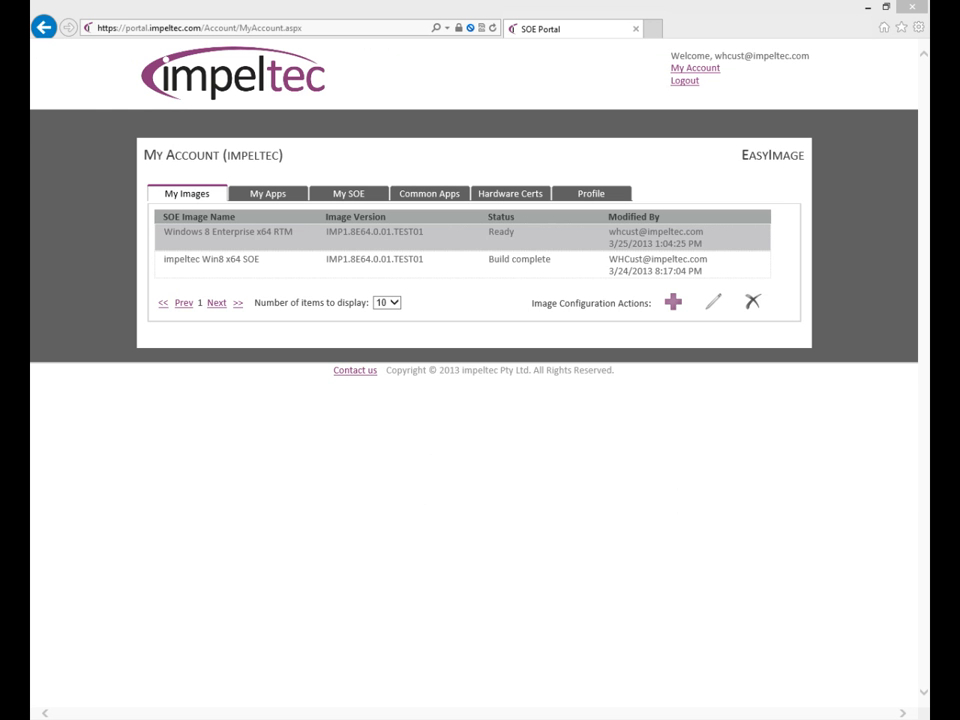
- Start the build of the Windows 8 Enterprise x64 RTM image
{"action": "left_click", "coordinate": [462, 237]}
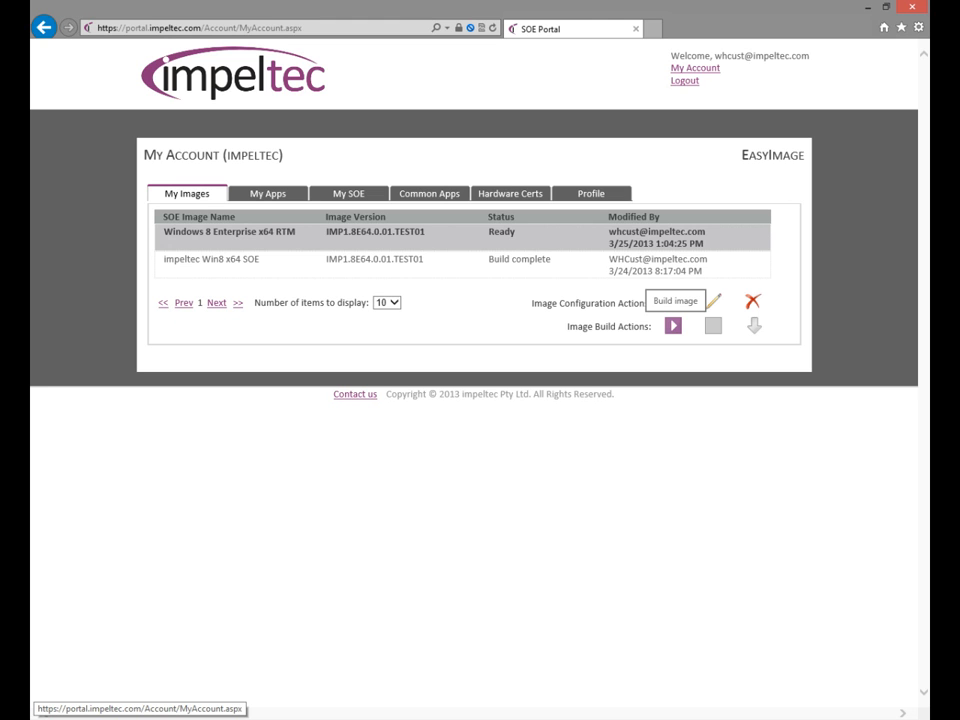
{"action": "left_click", "coordinate": [673, 326]}
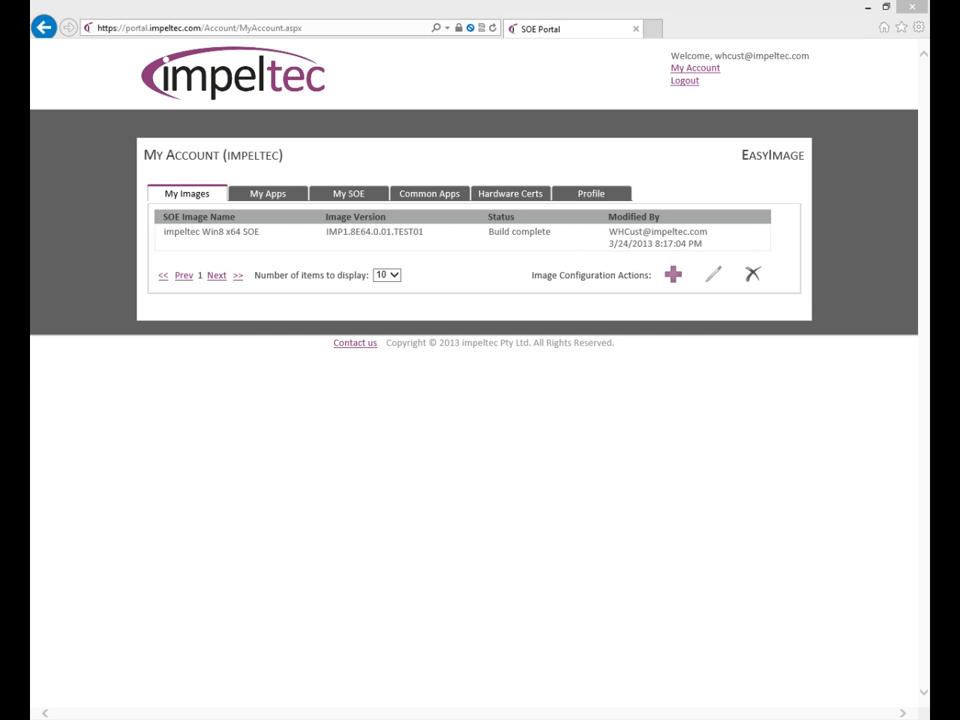
- Open the download of the impeltec Win8 x64 SOE image and sign in to the file manager with the portal e-mail and password
{"action": "left_click", "coordinate": [462, 237]}
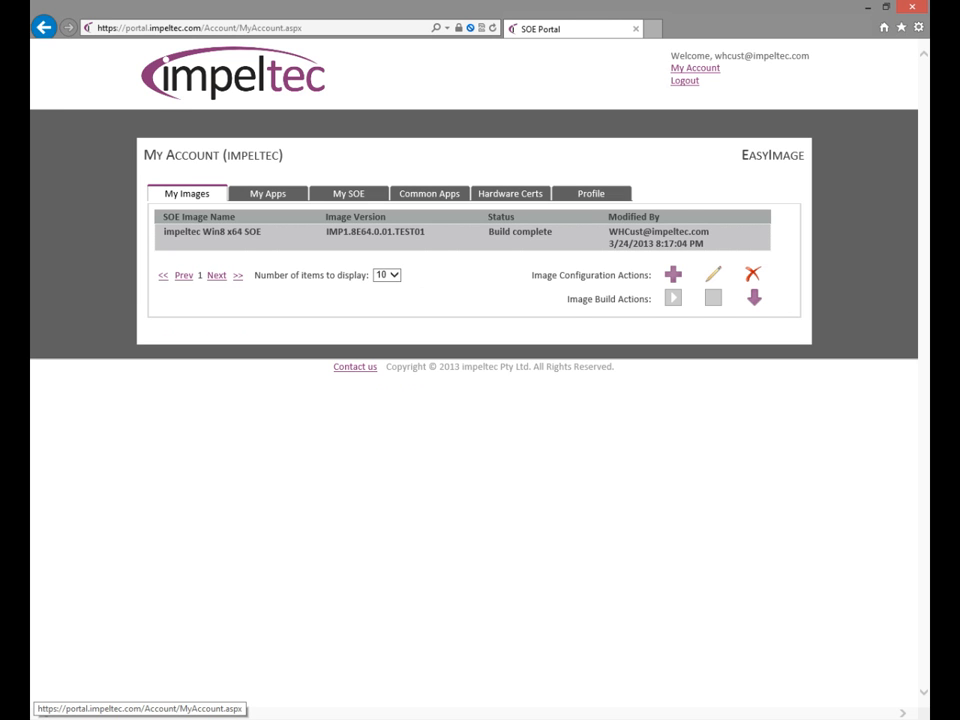
{"action": "left_click", "coordinate": [754, 297]}
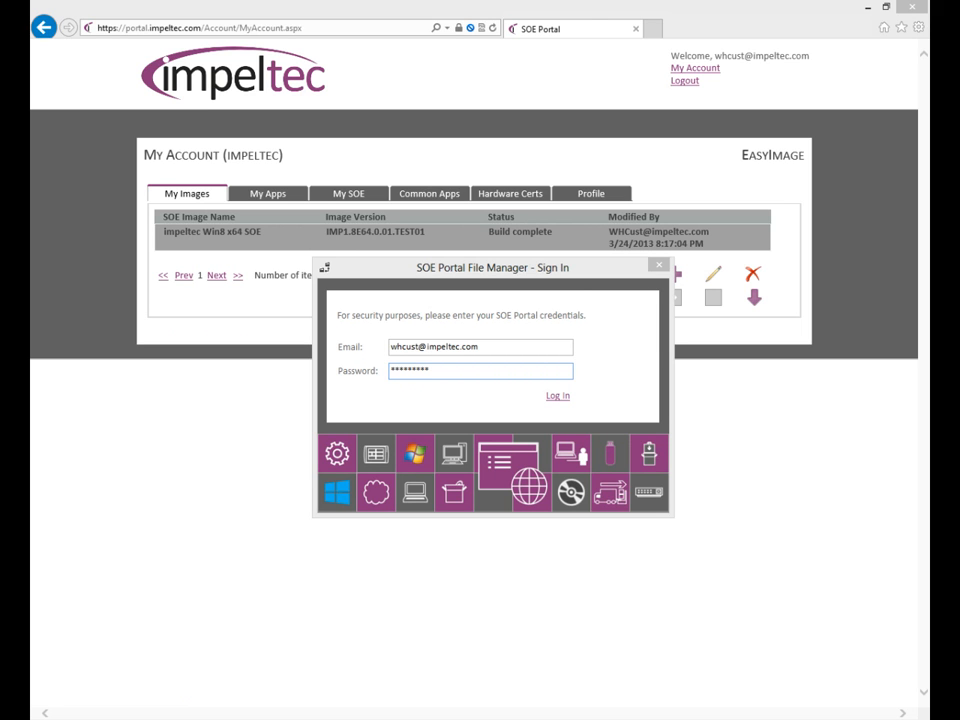
{"action": "key", "text": "Tab"}
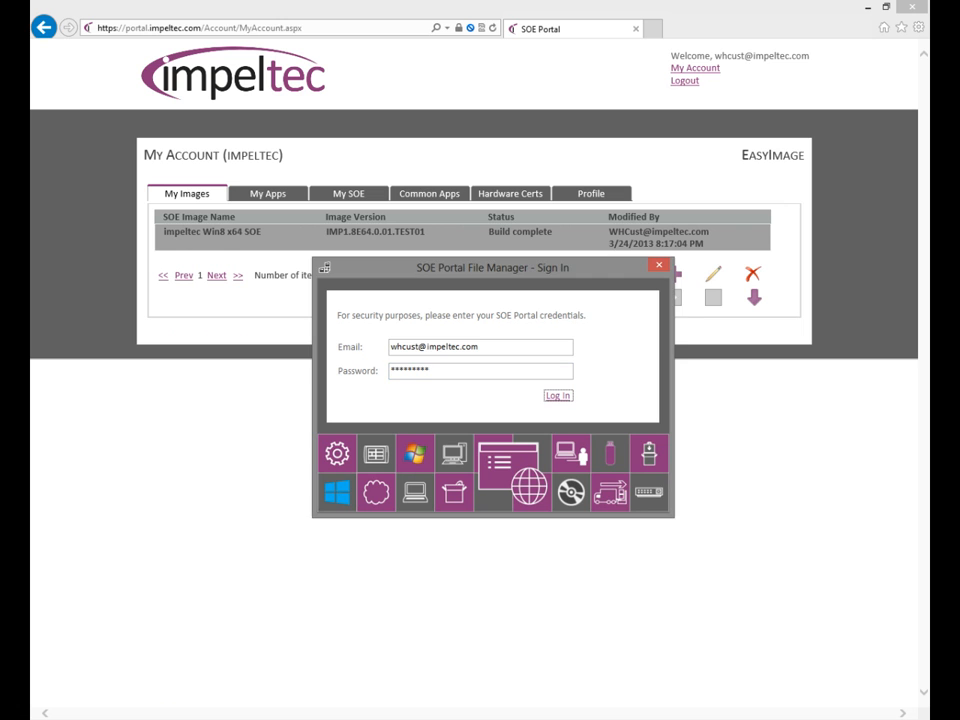
{"action": "key", "text": "Return"}
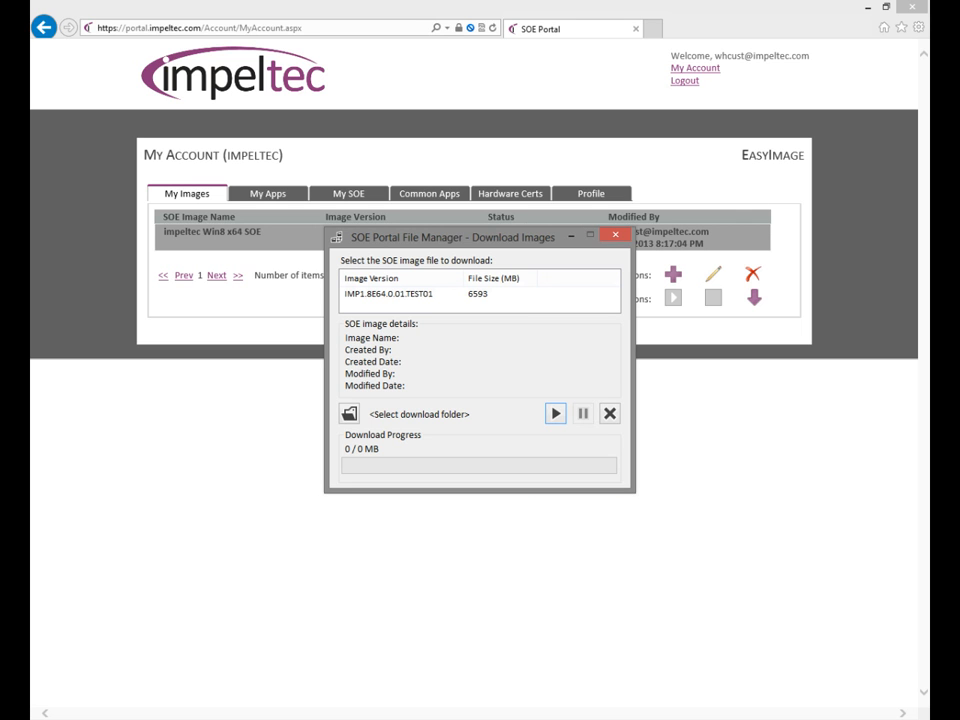
- Select image version IMP1.8E64.0.01.TEST01 as the SOE image file to download
{"action": "left_click", "coordinate": [389, 294]}
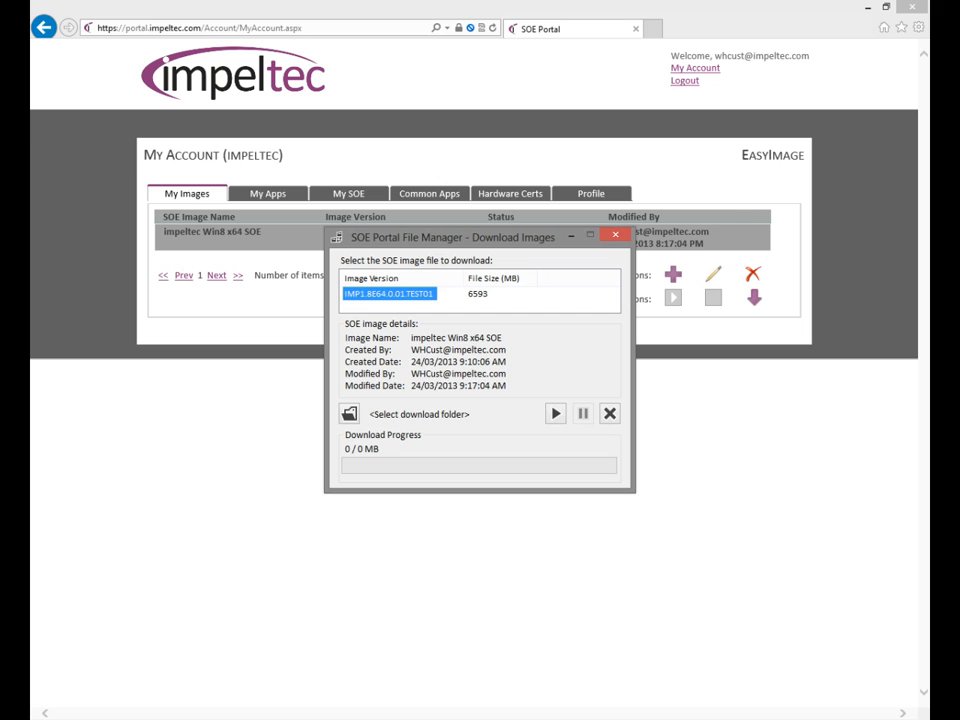